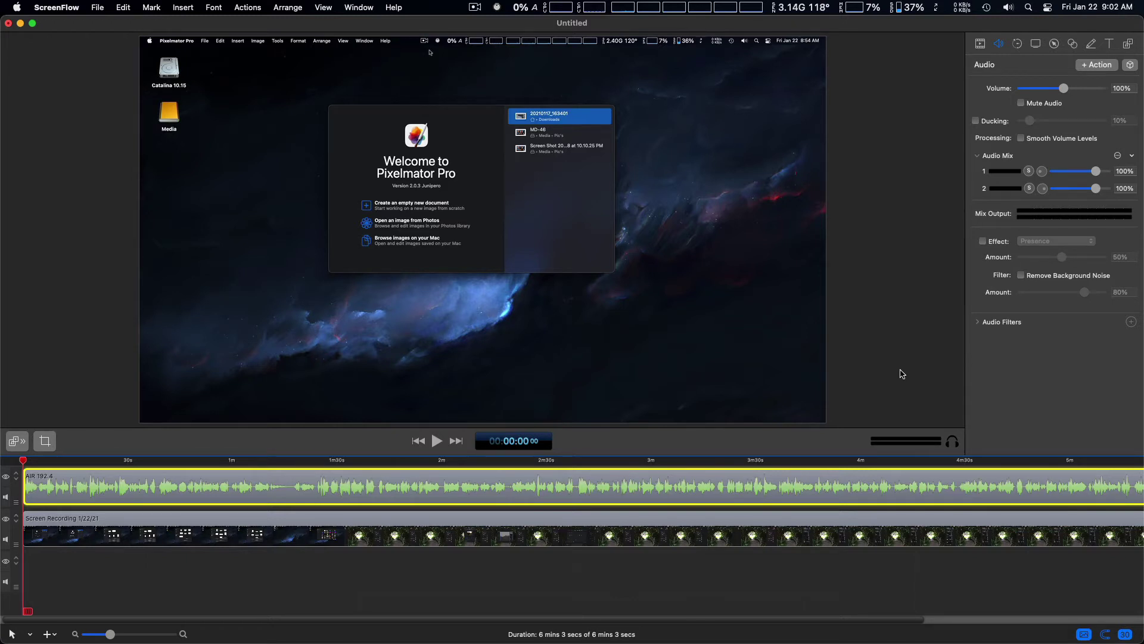
- Select the AIR 192.4 audio clip, show its audio settings, and start playback
click(901, 374)
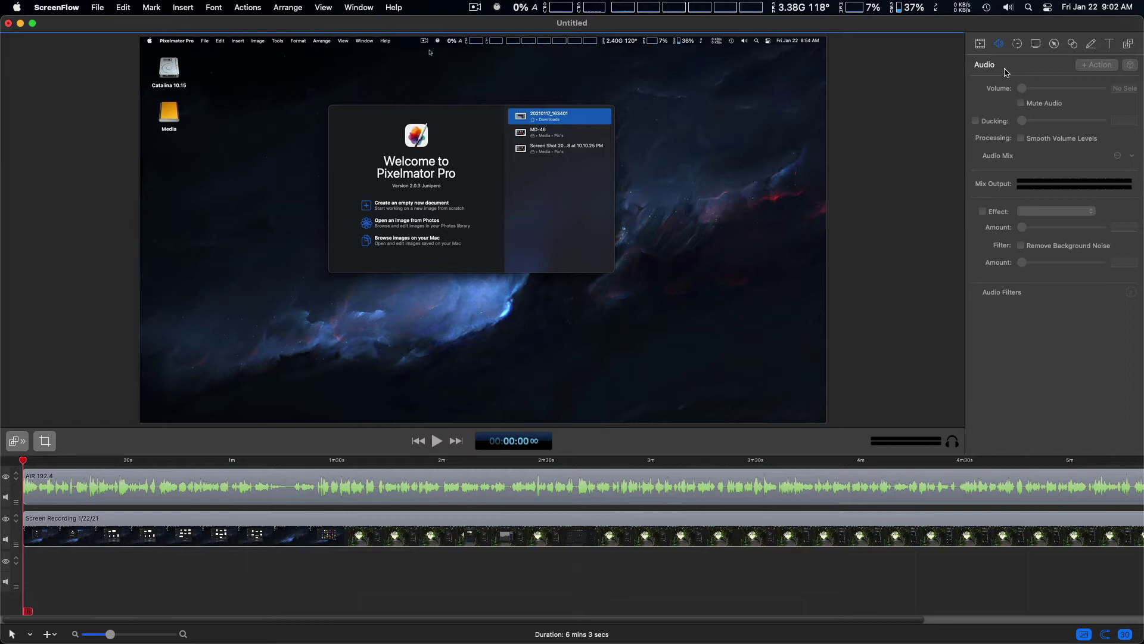
click(1001, 45)
click(521, 482)
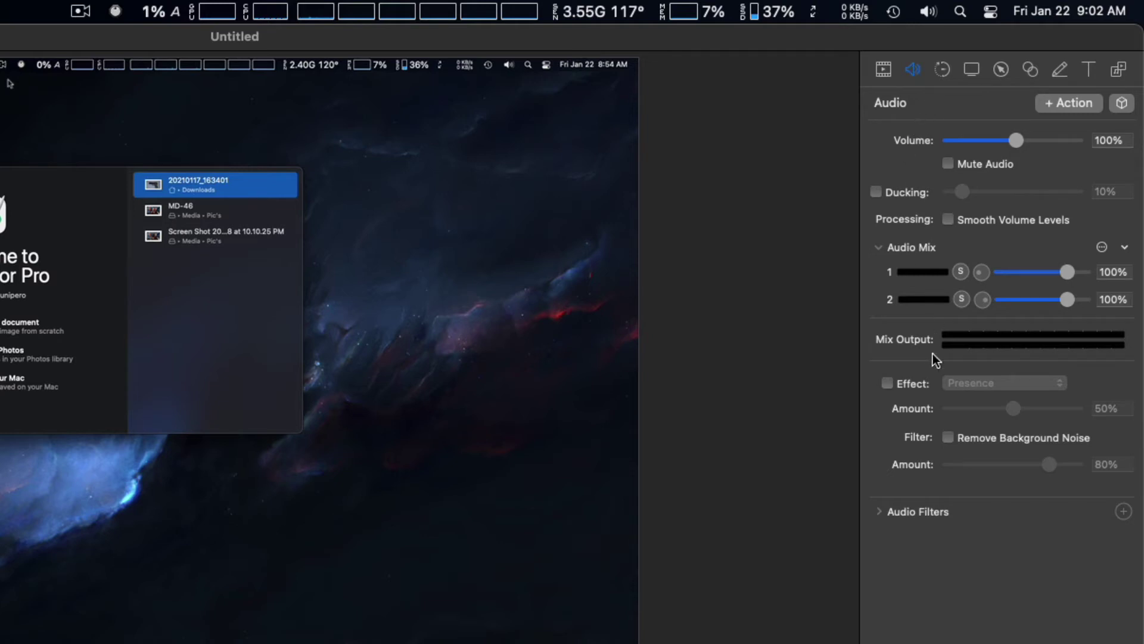
key(space)
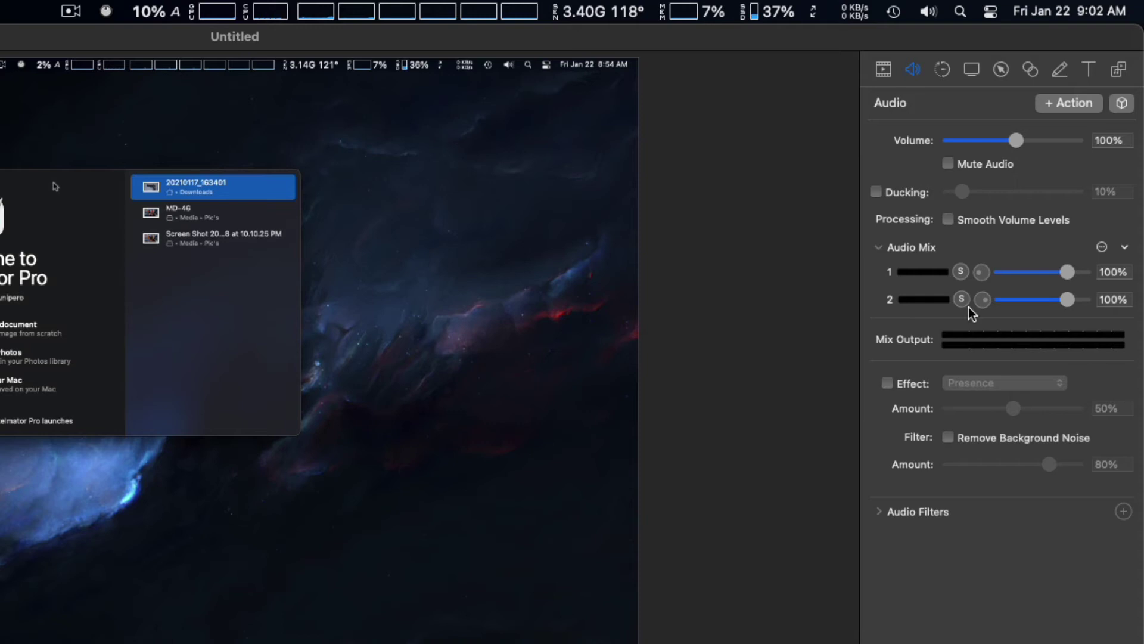
- In the per-track mix, set track 2 to 0 and pan track 1 to centre
click(878, 247)
click(879, 247)
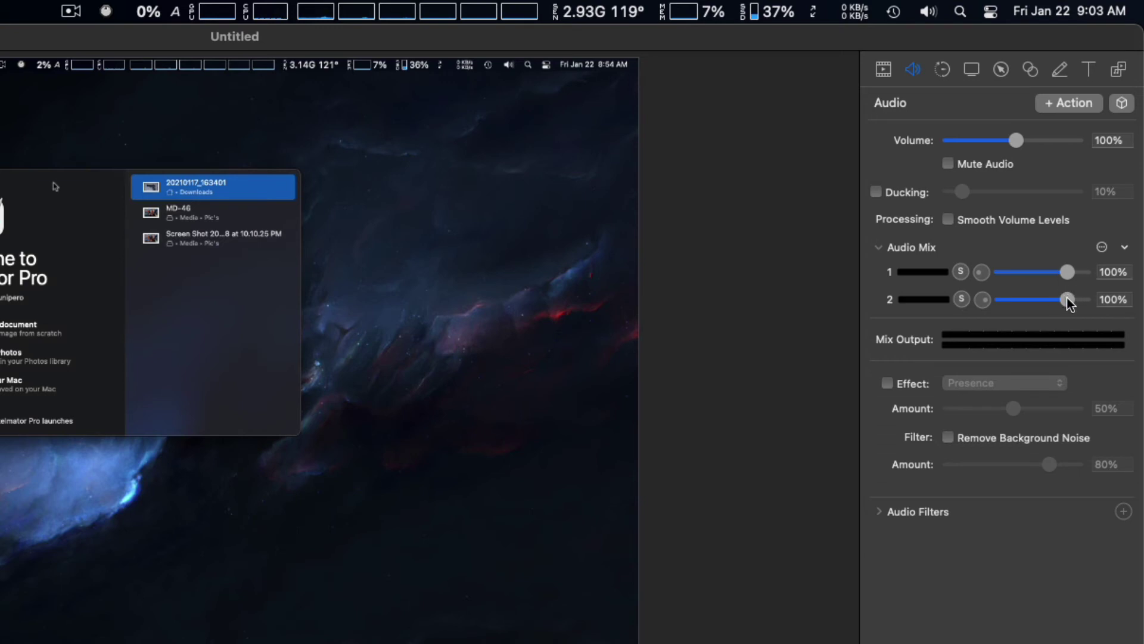
drag(1064, 298, 1004, 305)
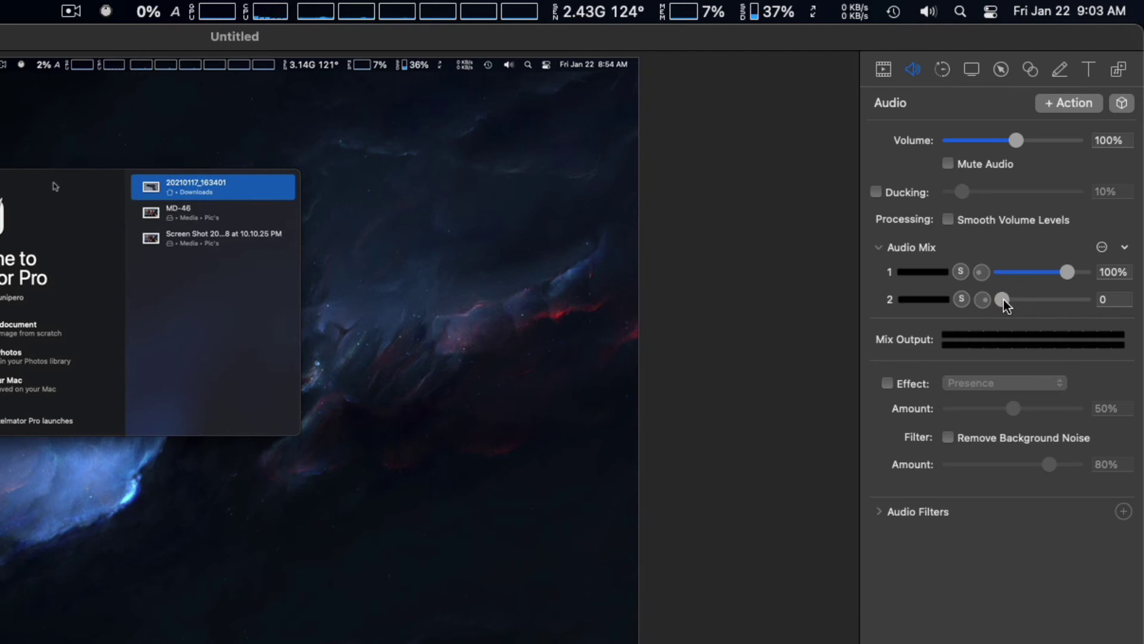
click(982, 273)
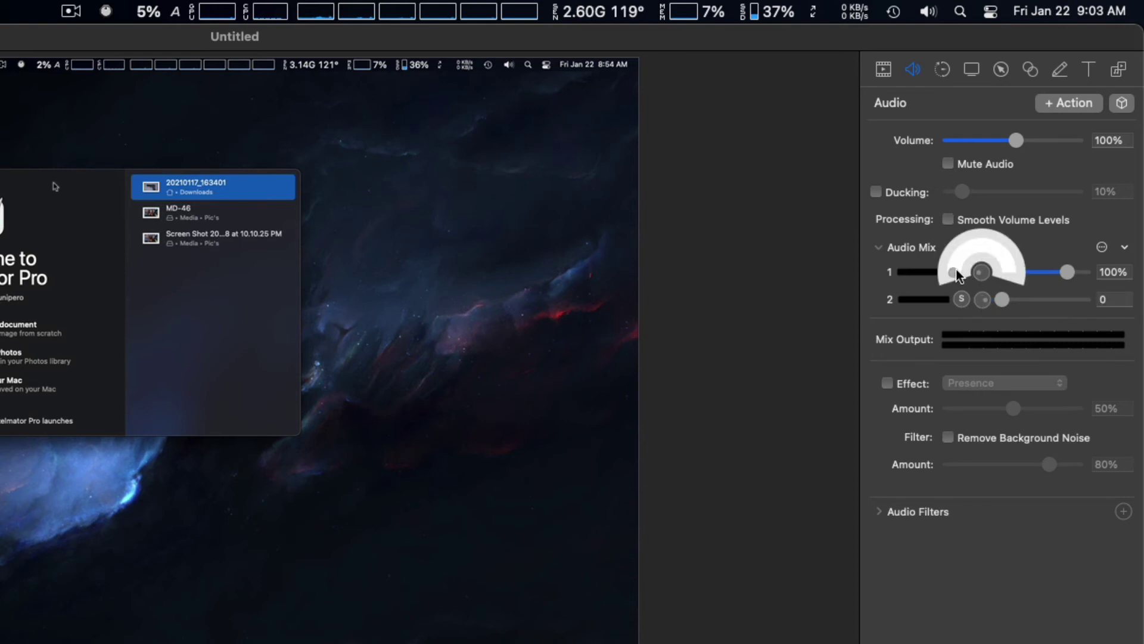
drag(954, 275, 957, 261)
drag(983, 276, 981, 272)
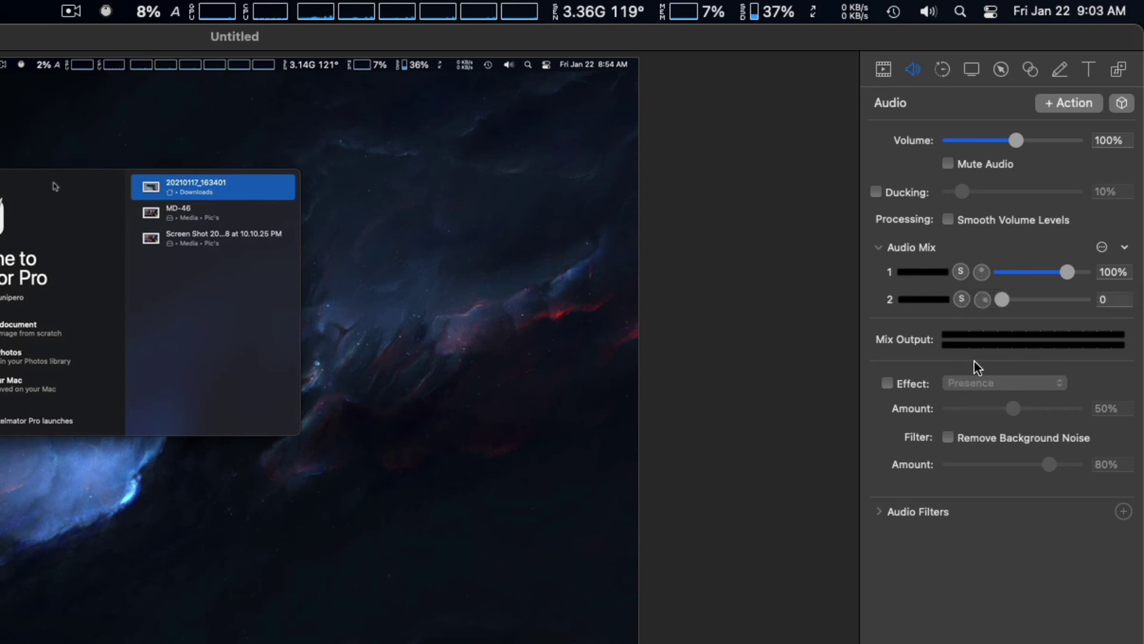
- Play the recording to check the Mix Output meters: track 1 active, track 2 silent
key(space)
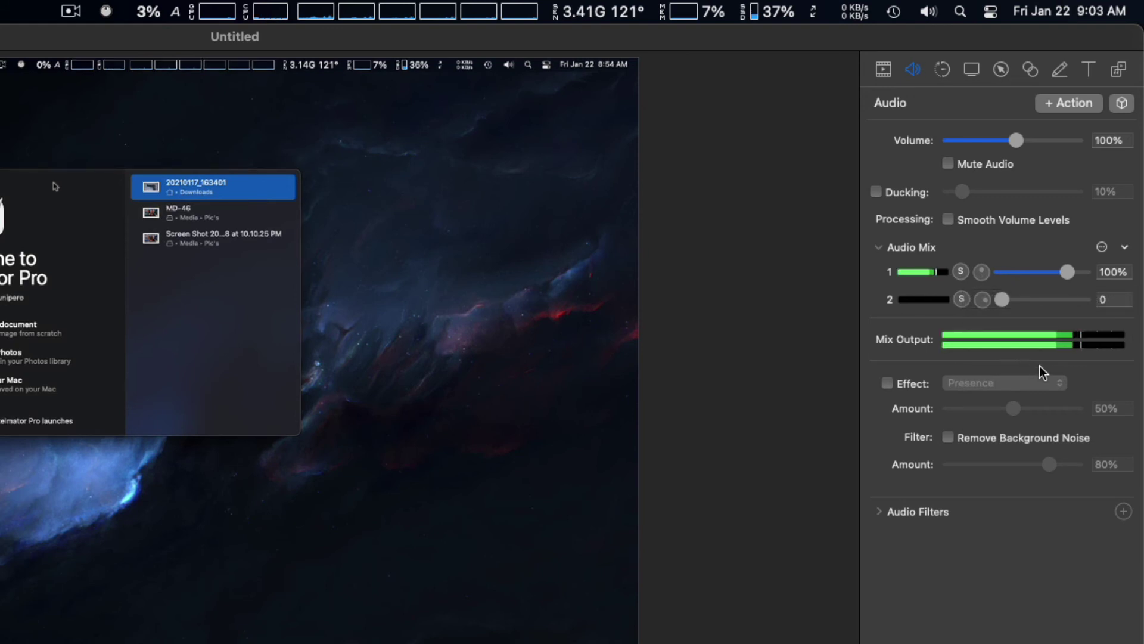